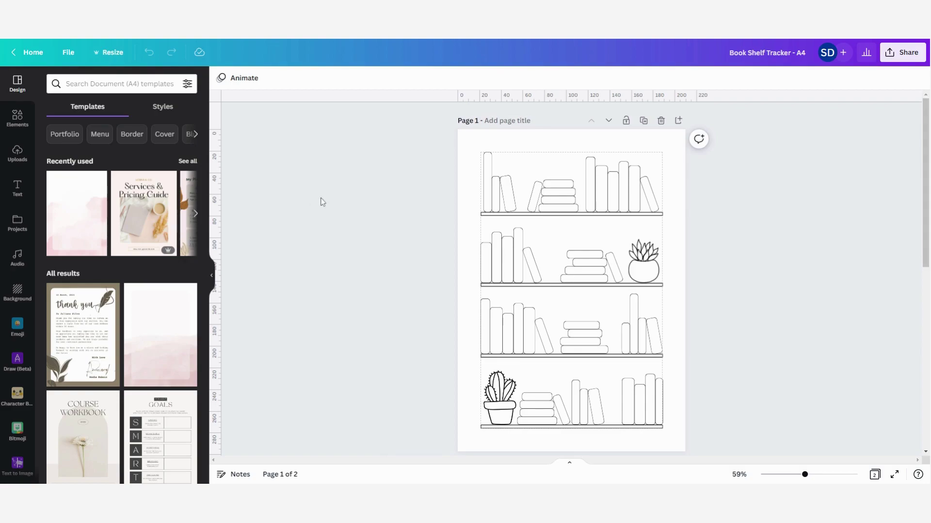
- Open the resize options with Custom size set to 210 × 297 mm, keeping millimetres as the unit
{"action": "left_click", "coordinate": [512, 147]}
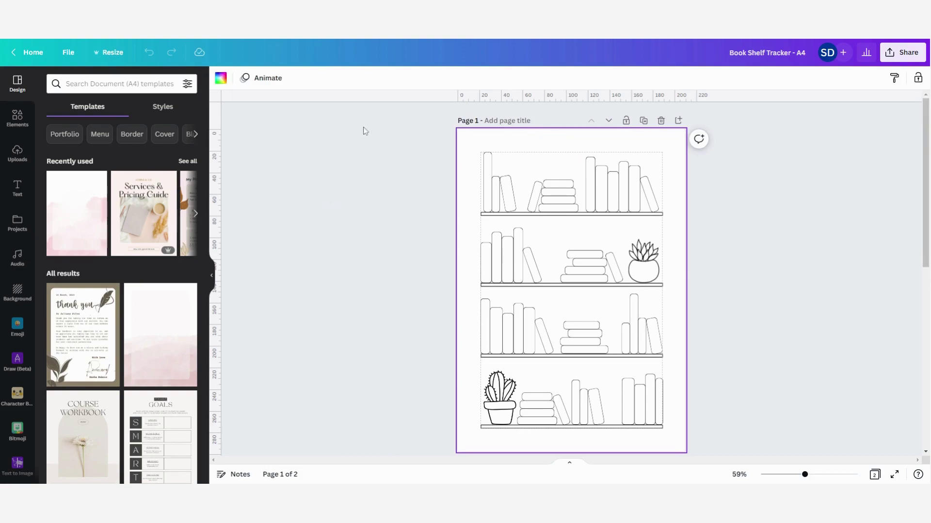
{"action": "left_click", "coordinate": [117, 54]}
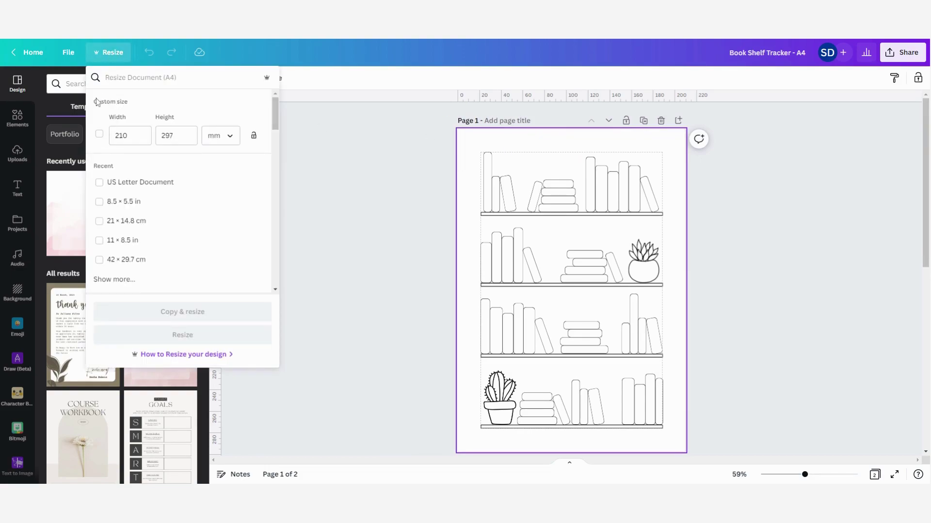
{"action": "left_click", "coordinate": [99, 135]}
{"action": "left_click", "coordinate": [118, 135]}
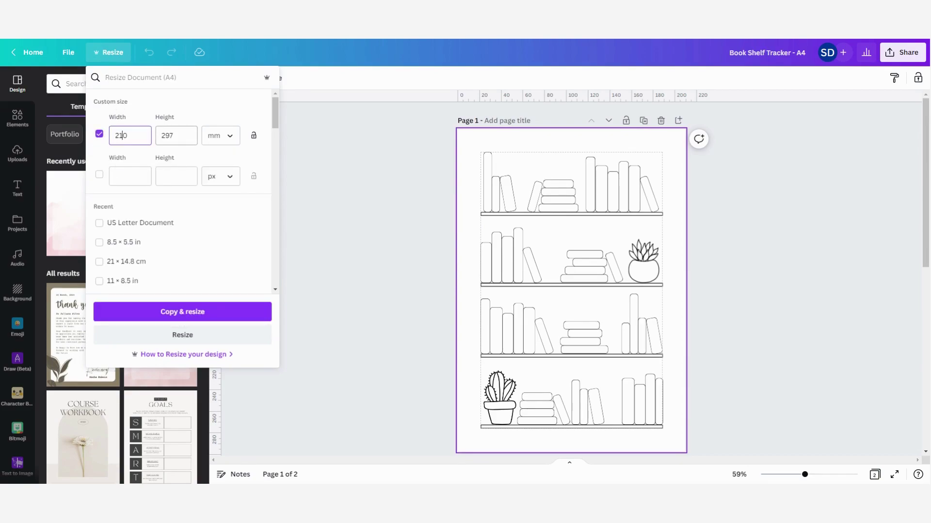
{"action": "left_click", "coordinate": [175, 136]}
{"action": "left_click", "coordinate": [219, 140]}
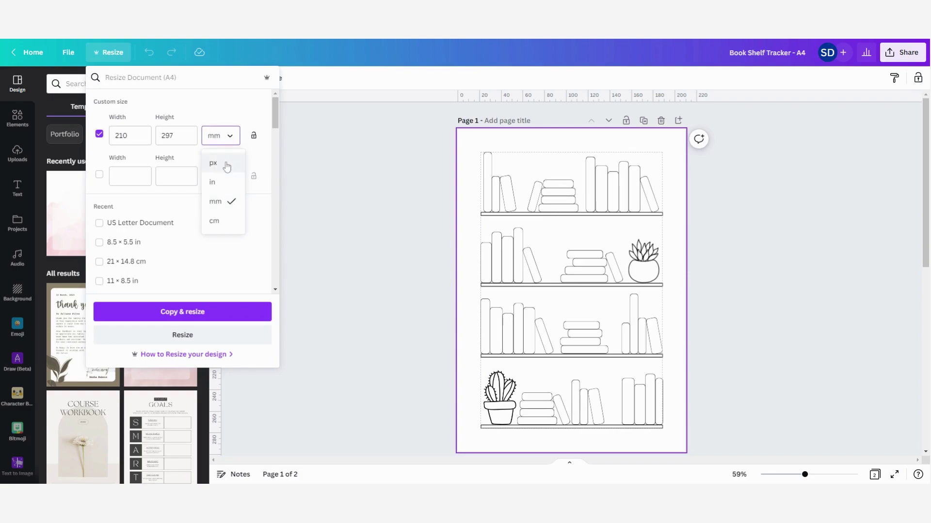
{"action": "left_click", "coordinate": [208, 111]}
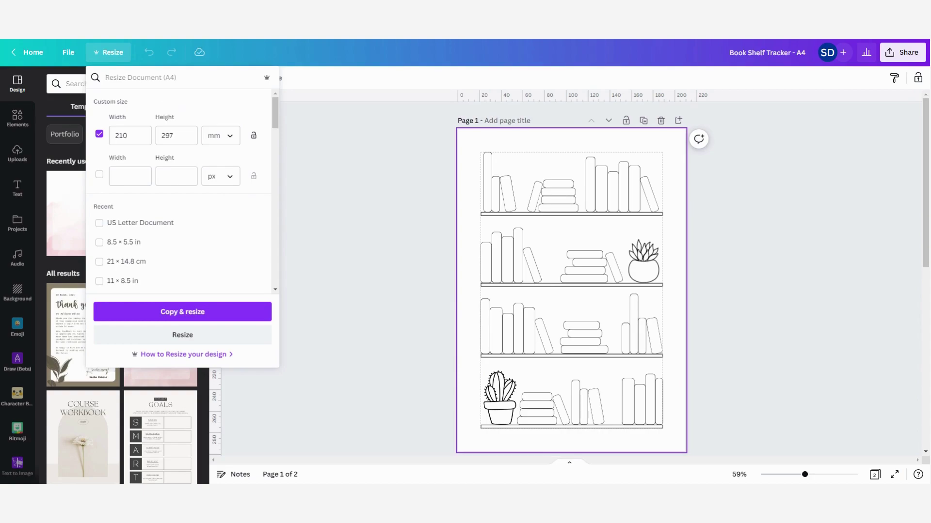
- Search 'us letter', choose US Letter Document, and create a resized copy of the design
{"action": "type", "text": "us letter"}
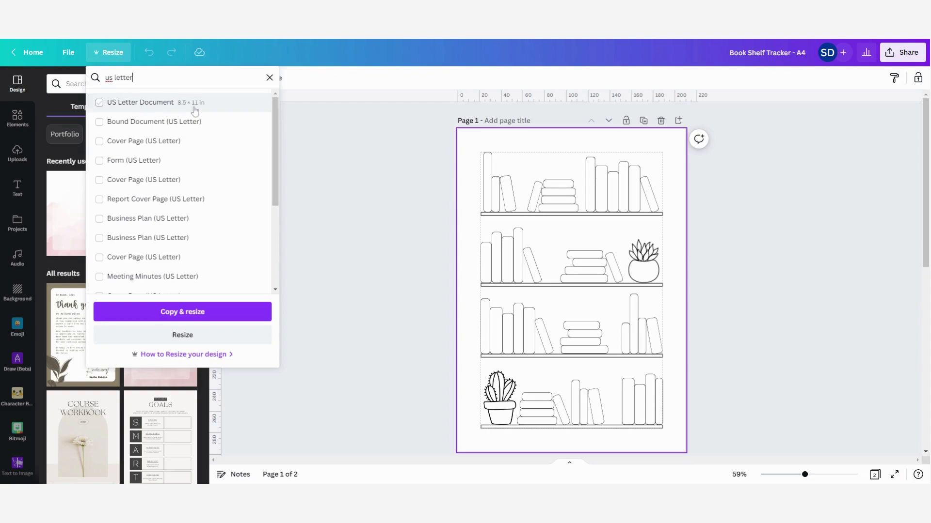
{"action": "left_click", "coordinate": [159, 102]}
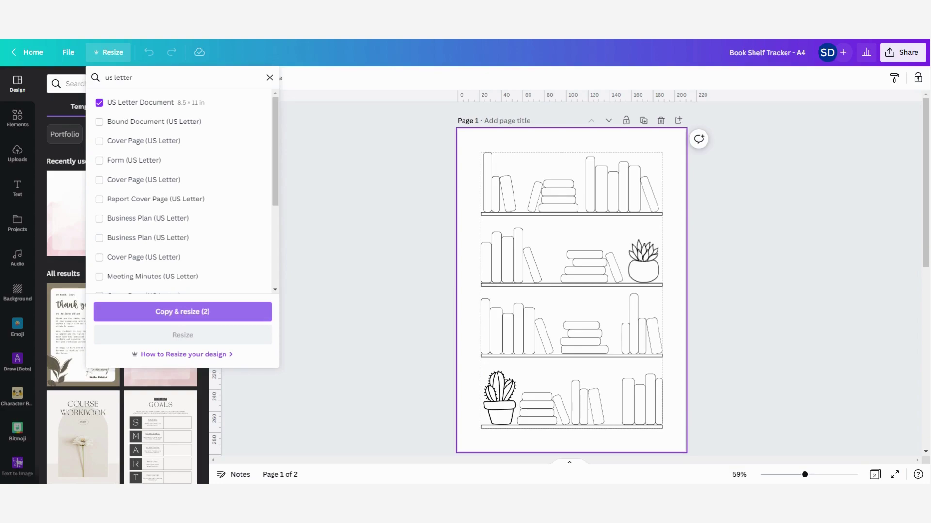
{"action": "left_click", "coordinate": [182, 315]}
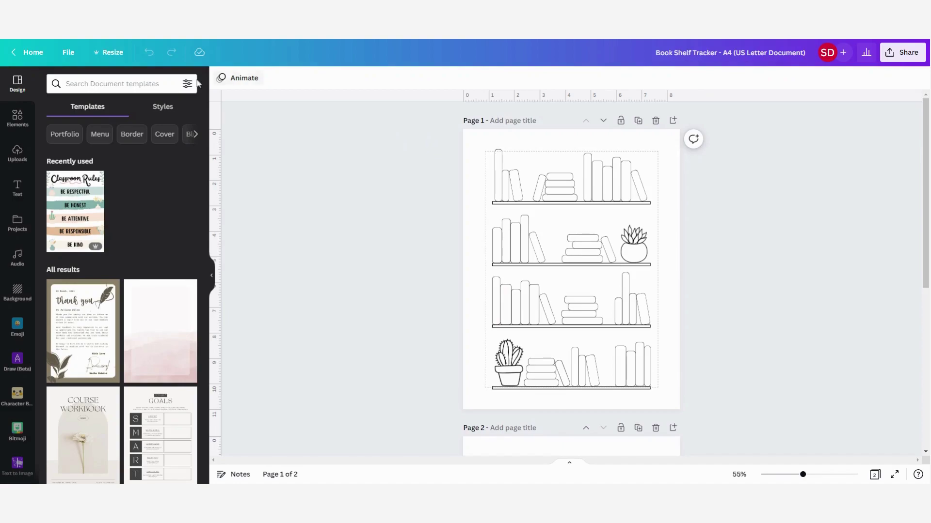
- Check the copy is 8.5 × 11 in, then retitle it 'Book Shelf Tracker - Letter Size'
{"action": "left_click", "coordinate": [113, 56]}
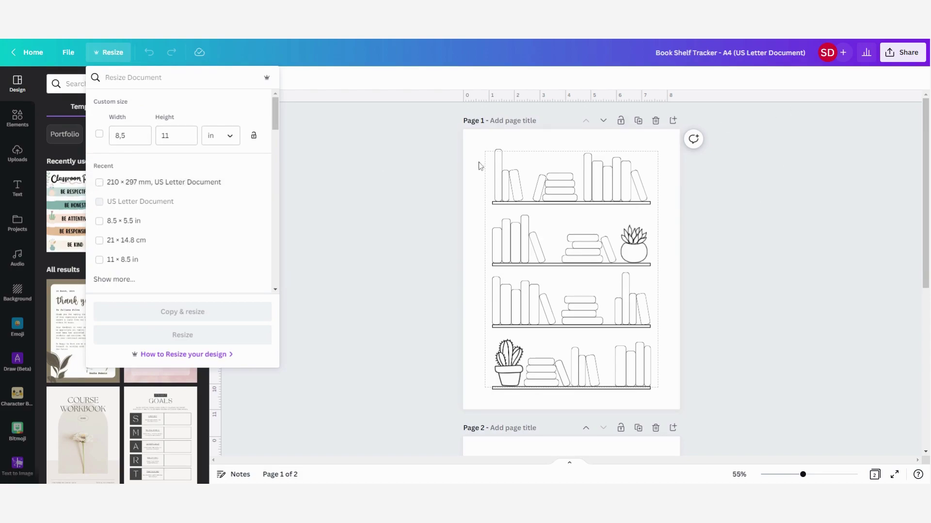
{"action": "left_click", "coordinate": [772, 69]}
{"action": "left_click", "coordinate": [746, 53]}
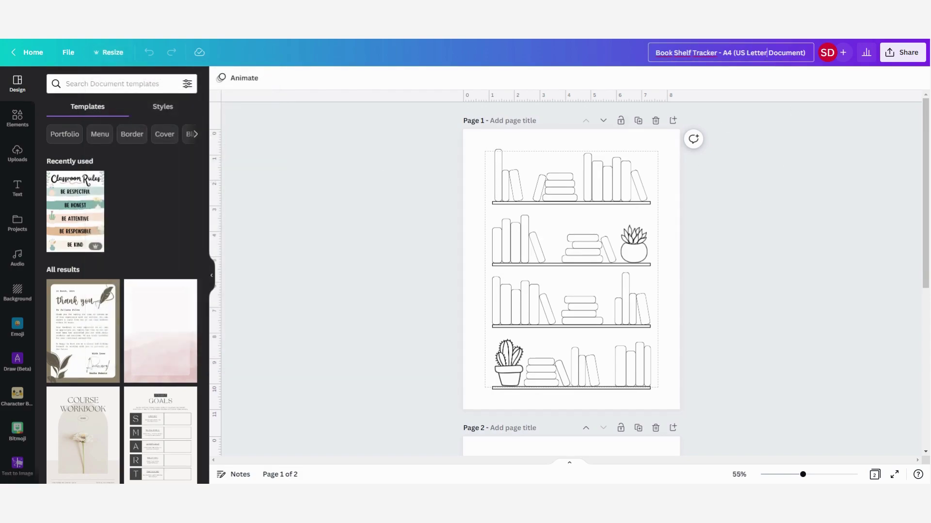
{"action": "left_click", "coordinate": [806, 52]}
{"action": "key", "text": "ctrl+shift+Left"}
{"action": "key", "text": "ctrl+shift+Left"}
{"action": "key", "text": "ctrl+shift+Left"}
{"action": "key", "text": "ctrl+shift+Left"}
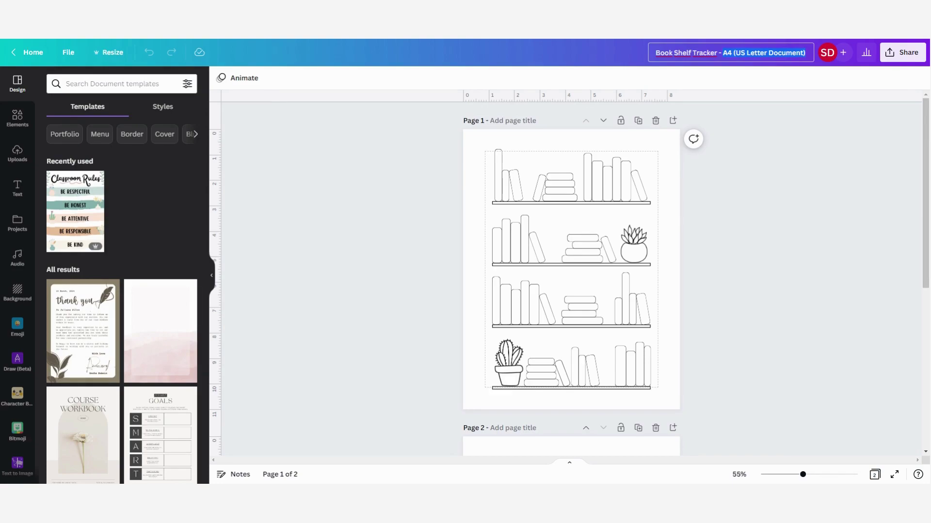
{"action": "type", "text": "Letter Size"}
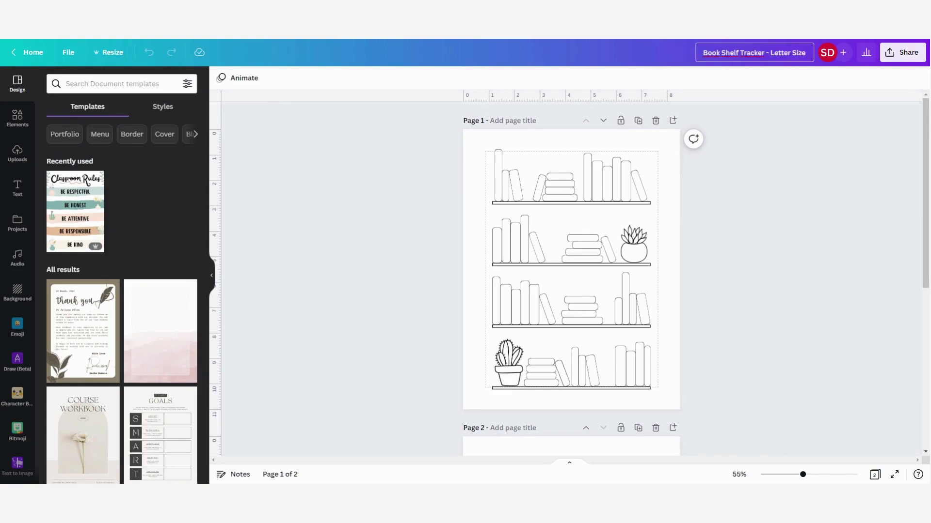
- Select the whole bookshelf drawing and enlarge it toward the page's top-left and bottom-right corners
{"action": "left_click", "coordinate": [759, 153]}
{"action": "left_click", "coordinate": [475, 151]}
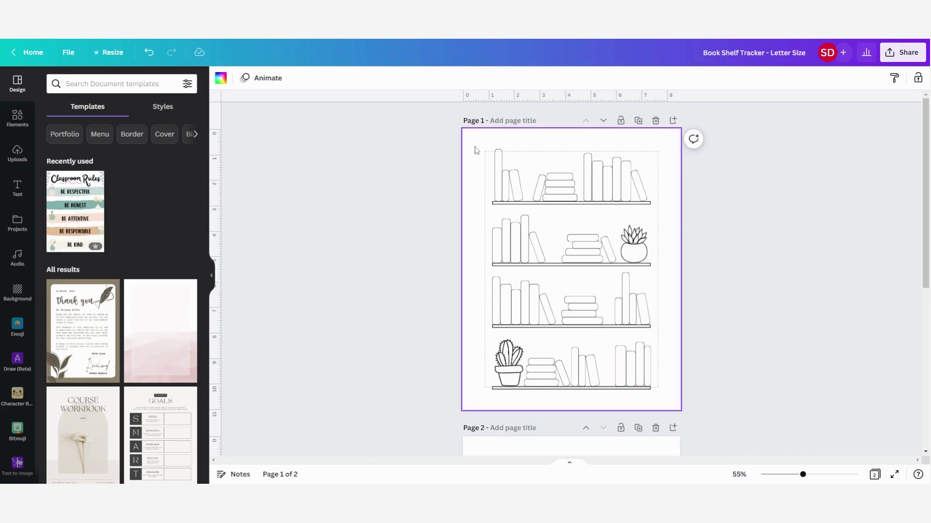
{"action": "mouse_move", "coordinate": [476, 136]}
{"action": "left_mouse_down"}
{"action": "mouse_move", "coordinate": [510, 259]}
{"action": "mouse_move", "coordinate": [664, 381]}
{"action": "mouse_move", "coordinate": [669, 403]}
{"action": "left_mouse_up"}
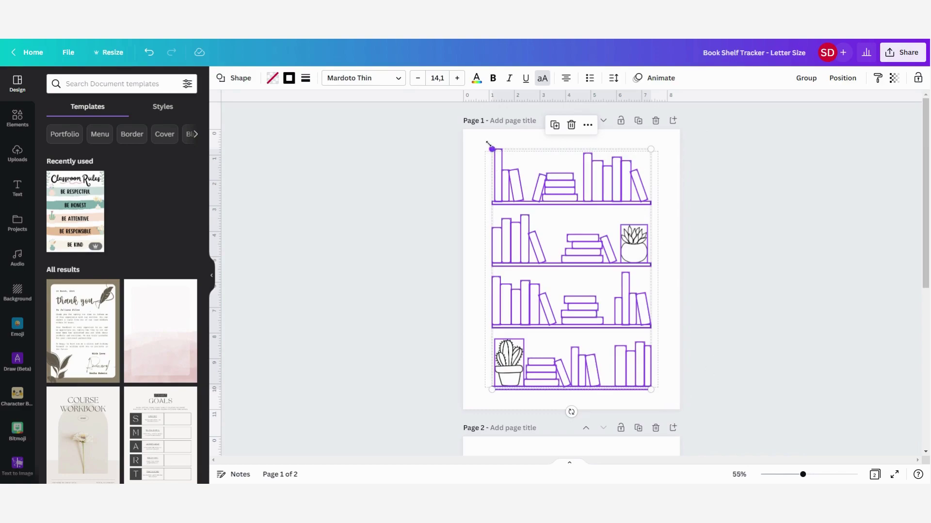
{"action": "left_click_drag", "start_coordinate": [491, 150], "coordinate": [484, 138]}
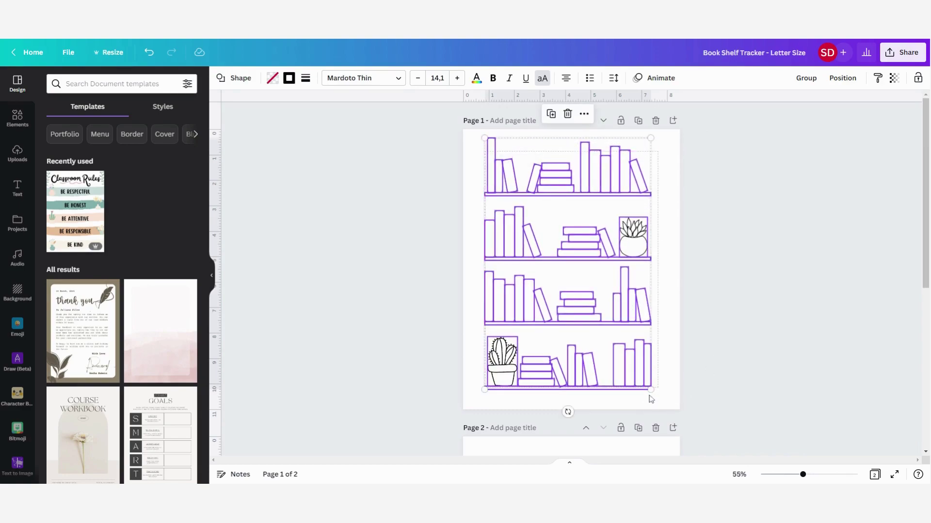
{"action": "left_click_drag", "start_coordinate": [652, 388], "coordinate": [661, 401]}
{"action": "left_click", "coordinate": [695, 184]}
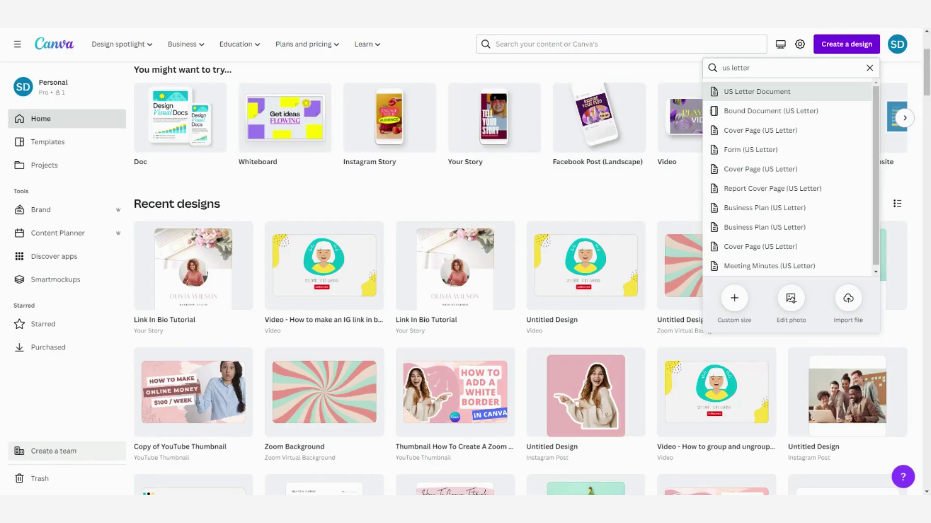
{"action": "left_click", "coordinate": [869, 66]}
{"action": "left_click", "coordinate": [848, 47]}
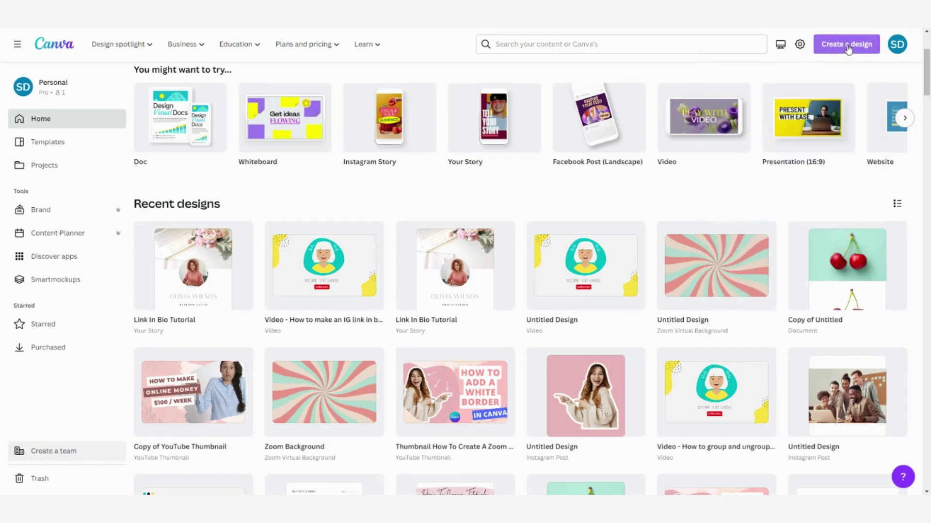
{"action": "left_click", "coordinate": [848, 47]}
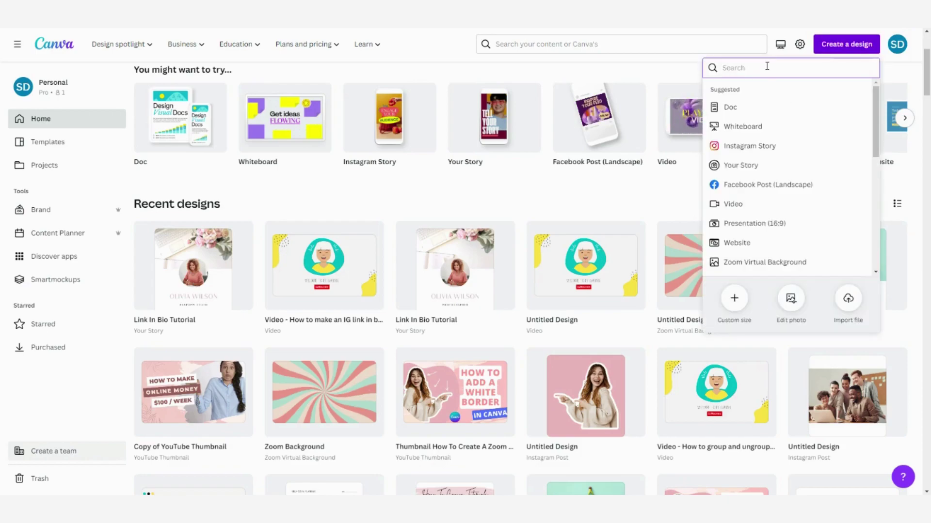
{"action": "type", "text": "us letter"}
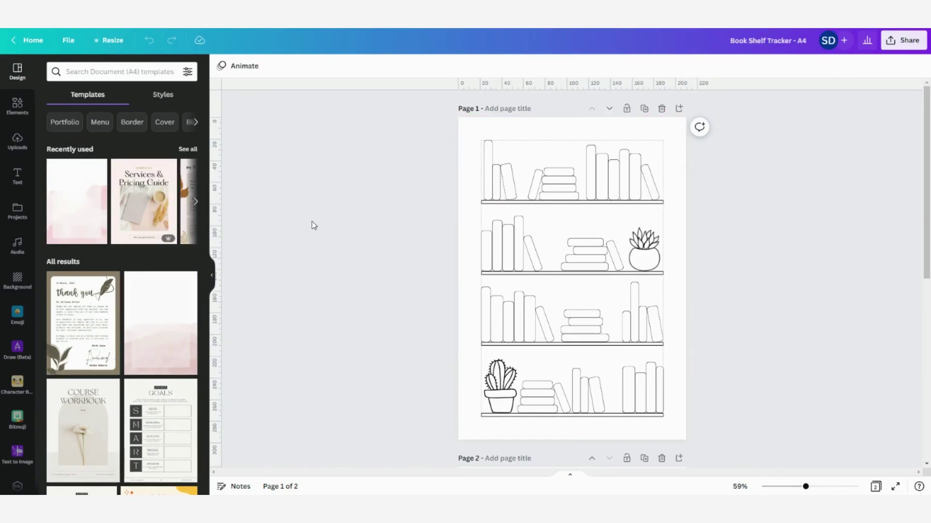
- Copy the A4 bookshelf drawing into the blank Document and move it up to centre it
{"action": "left_click_drag", "start_coordinate": [470, 130], "coordinate": [669, 426]}
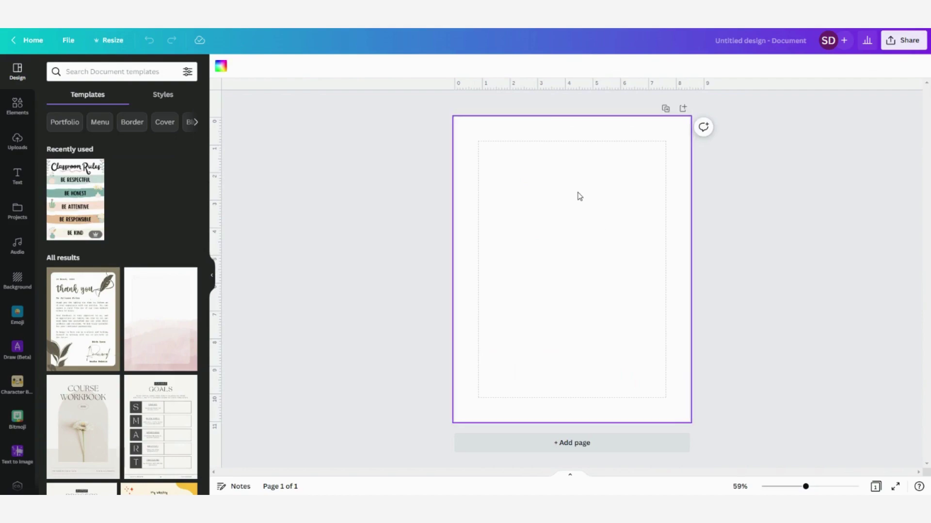
{"action": "key", "text": "ctrl+v"}
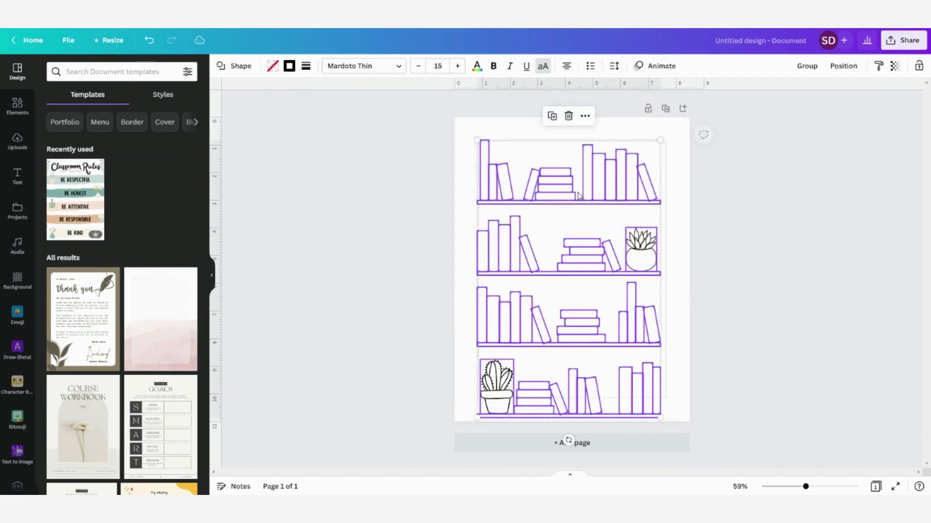
{"action": "left_click_drag", "start_coordinate": [565, 239], "coordinate": [567, 219]}
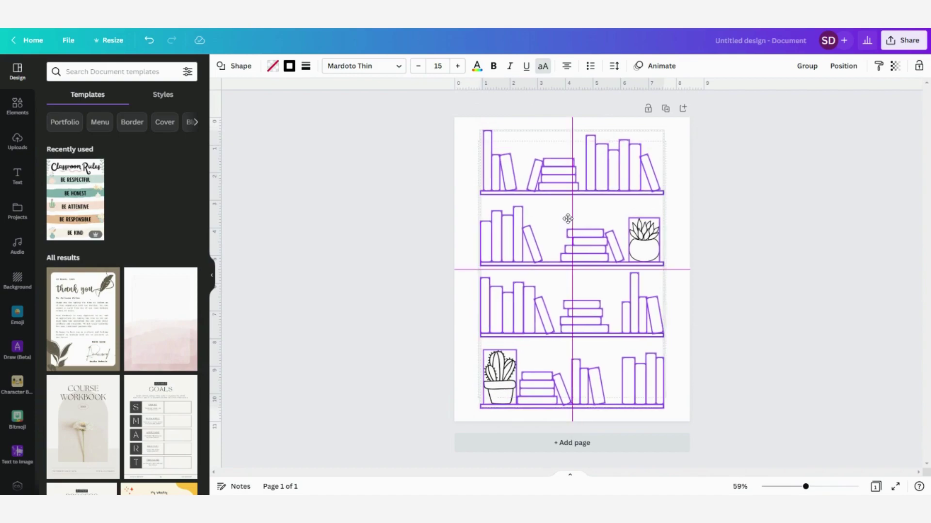
{"action": "left_click", "coordinate": [683, 145]}
{"action": "left_click", "coordinate": [779, 170]}
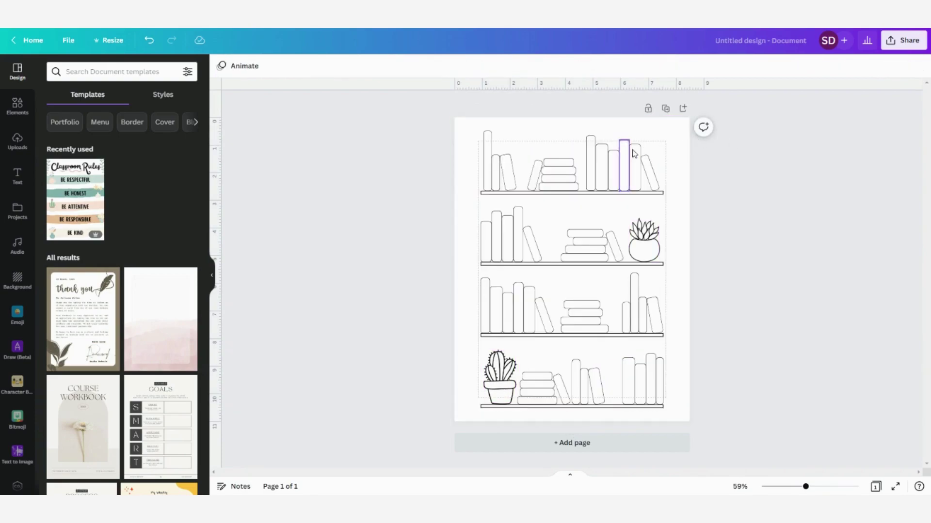